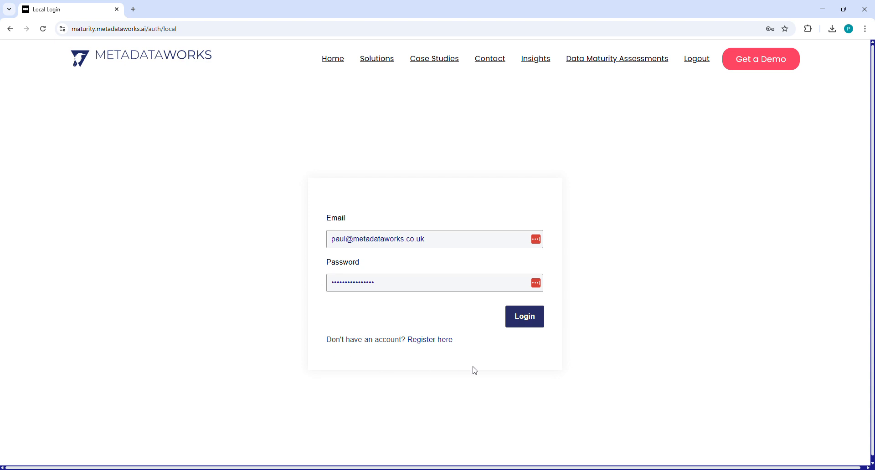
Log in with the prefilled credentials and start a new assessment using the Data Maturity Assessment for Government (2023) model.
{"action": "left_click", "coordinate": [527, 317]}
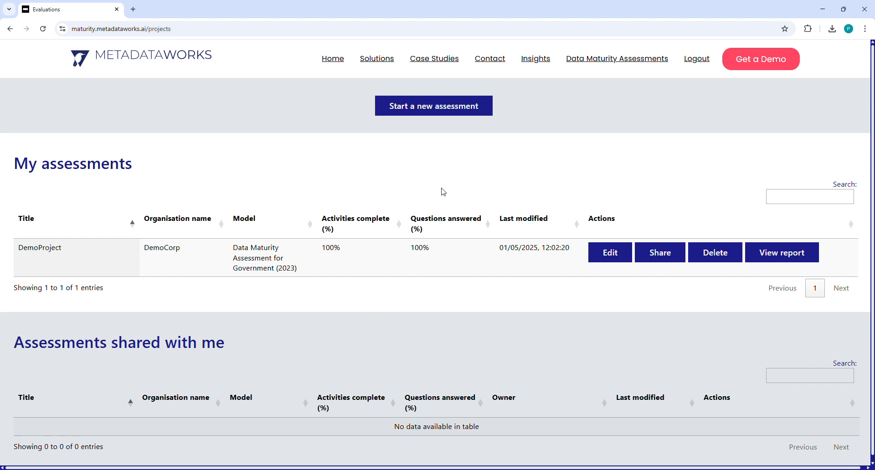
{"action": "left_click", "coordinate": [446, 107]}
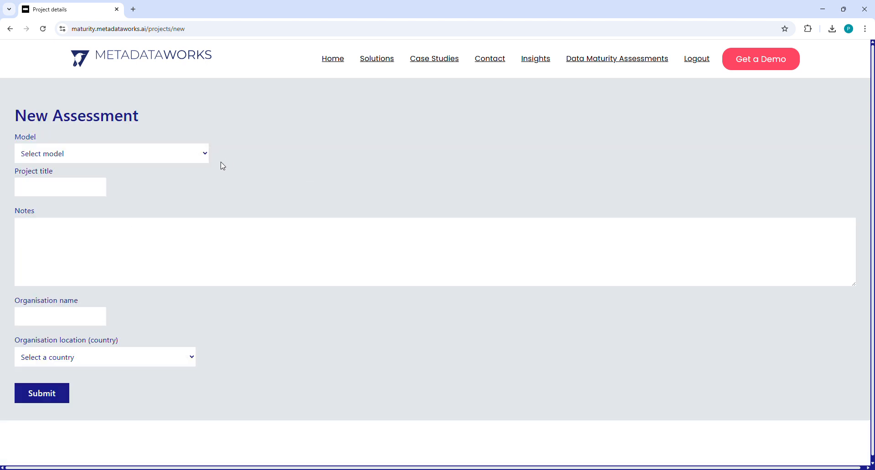
{"action": "left_click", "coordinate": [209, 157]}
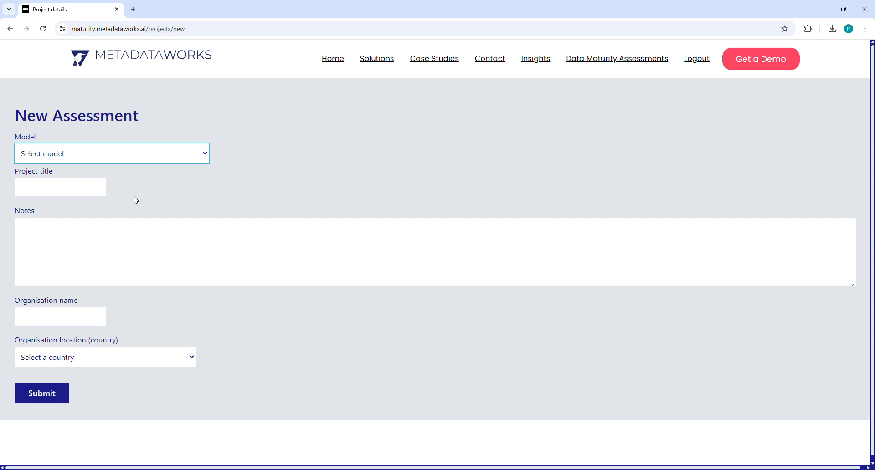
{"action": "key", "text": "Down"}
Title the project MyProject, set the organisation name to DemoCorp, choose the organisation's country and submit the new assessment.
{"action": "left_click", "coordinate": [85, 191]}
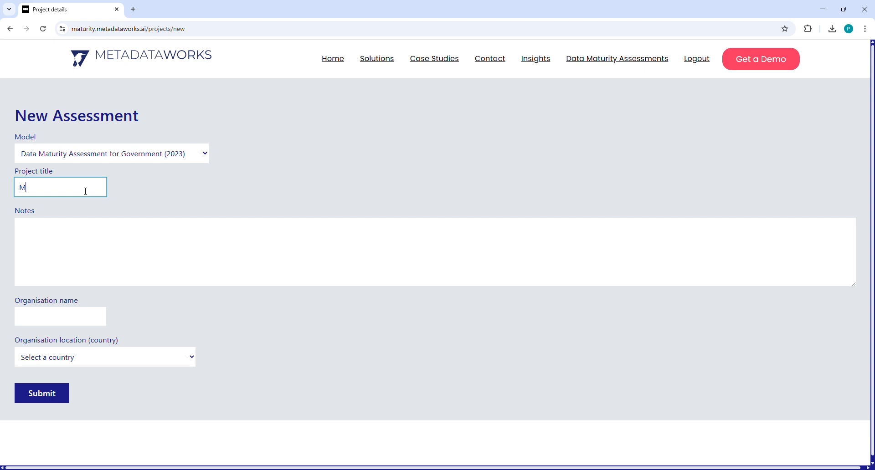
{"action": "type", "text": "MyProject"}
{"action": "key", "text": "Tab"}
{"action": "key", "text": "Tab"}
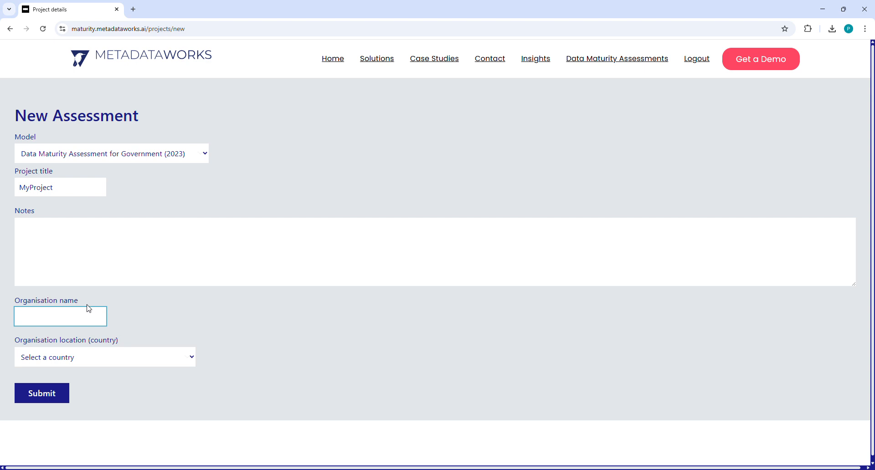
{"action": "type", "text": "DemoCorp"}
{"action": "left_click", "coordinate": [86, 362]}
{"action": "type", "text": "un"}
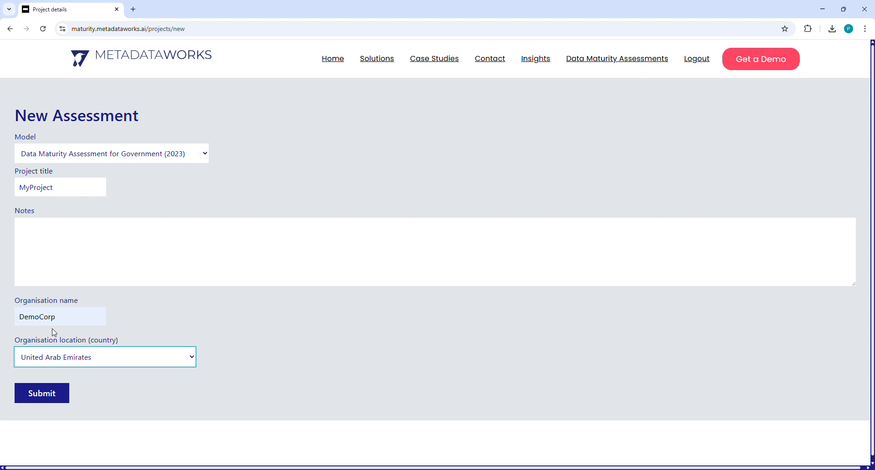
{"action": "key", "text": "Down"}
{"action": "left_click", "coordinate": [50, 398]}
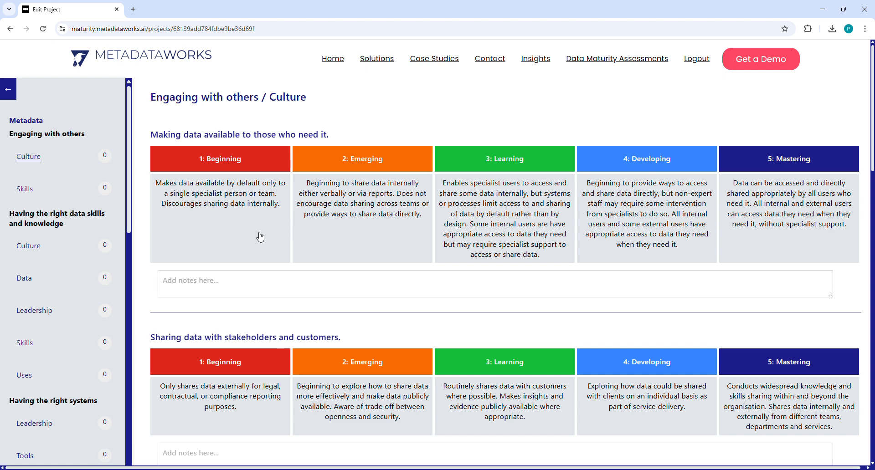
Rate the first two Engaging with others / Culture questions Learning and Emerging, and under data skills and knowledge rate Data Learning and Uses Developing.
{"action": "left_click", "coordinate": [499, 223]}
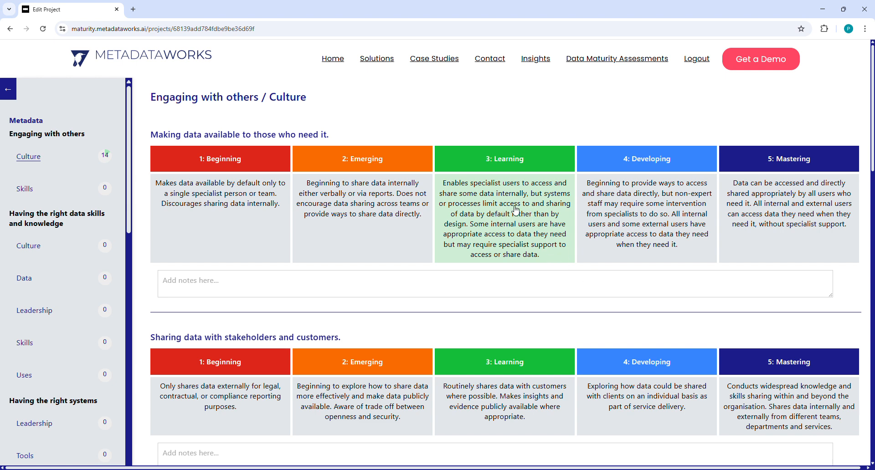
{"action": "scroll", "coordinate": [501, 212], "scroll_direction": "down", "scroll_amount": 2}
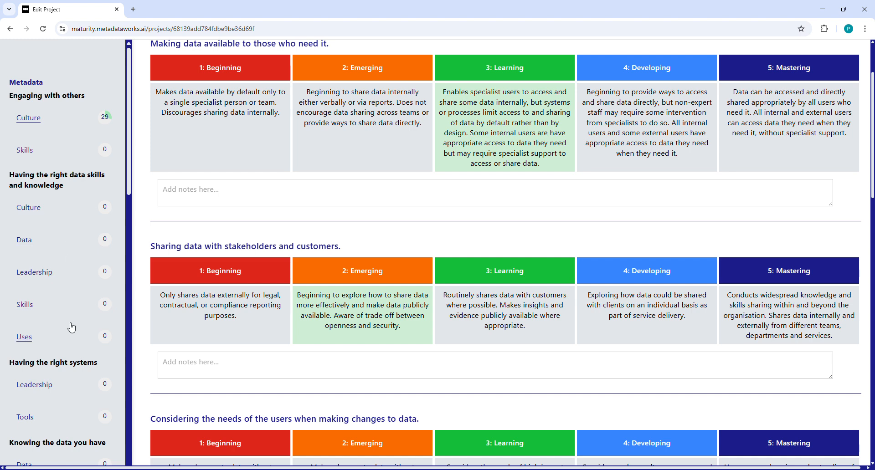
{"action": "left_click", "coordinate": [36, 241]}
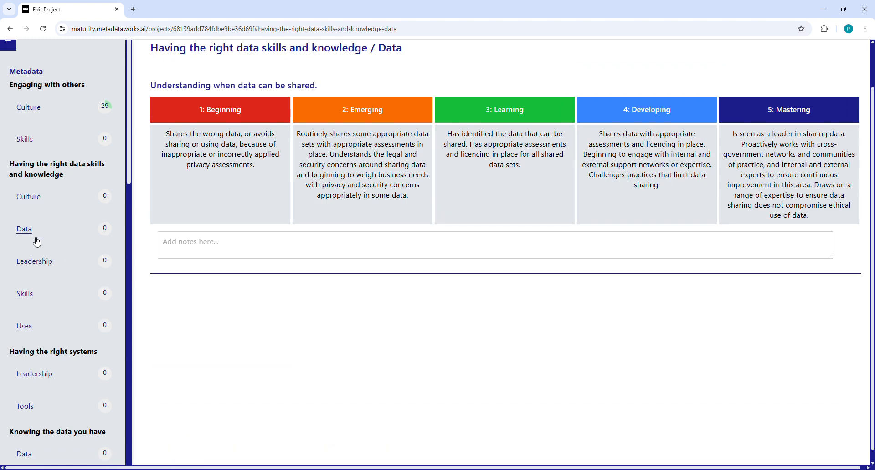
{"action": "left_click", "coordinate": [509, 184]}
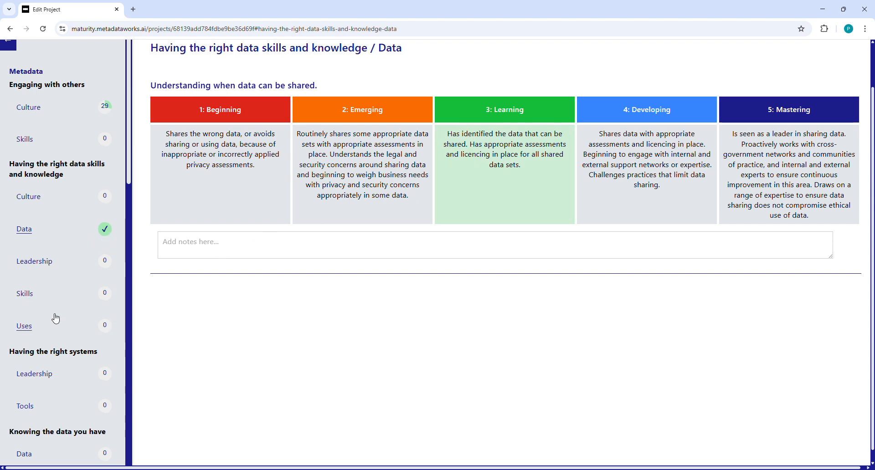
{"action": "left_click", "coordinate": [33, 335]}
{"action": "left_click", "coordinate": [664, 162]}
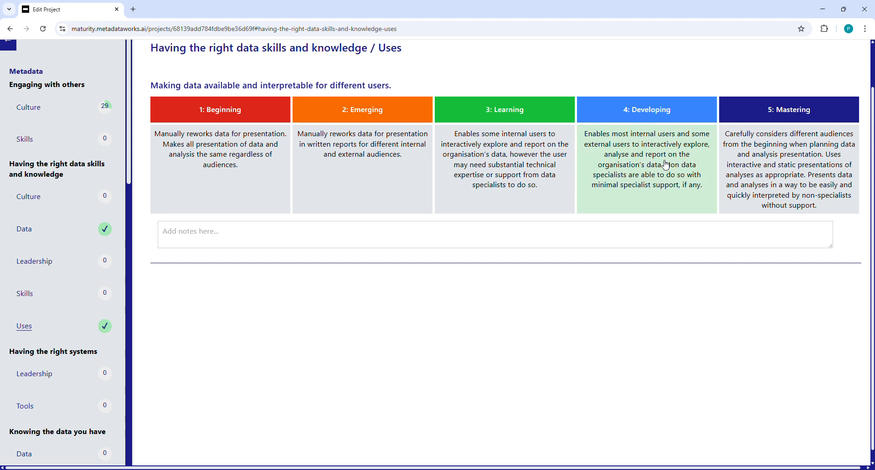
Rate Having the right systems / Leadership as Emerging, and data findability and disposal under Knowing the data you have as Learning.
{"action": "scroll", "coordinate": [74, 336], "scroll_direction": "down", "scroll_amount": 2}
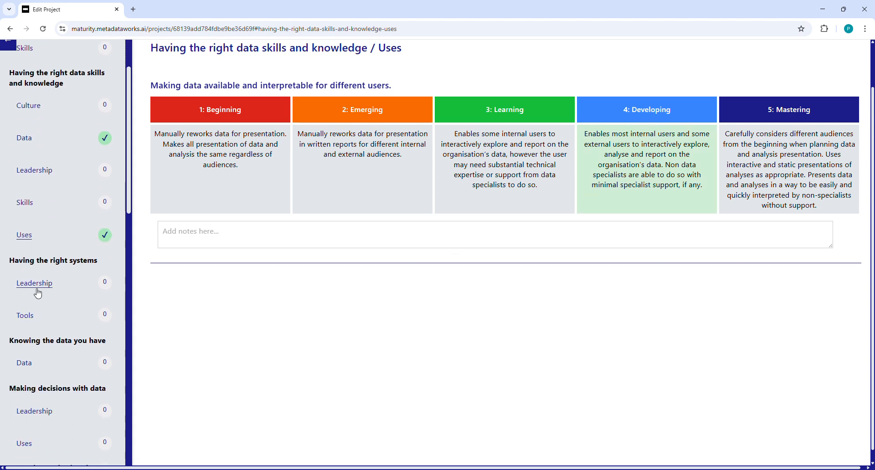
{"action": "left_click", "coordinate": [39, 289]}
{"action": "left_click", "coordinate": [389, 164]}
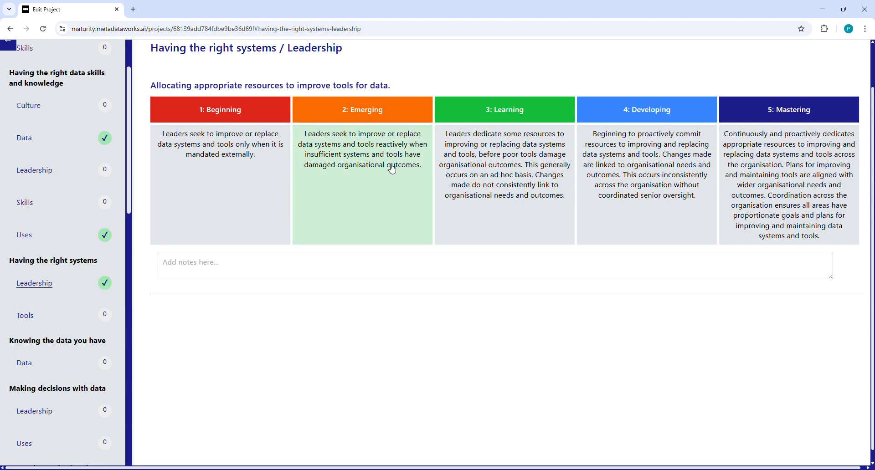
{"action": "scroll", "coordinate": [43, 327], "scroll_direction": "down", "scroll_amount": 1}
{"action": "left_click", "coordinate": [27, 318]}
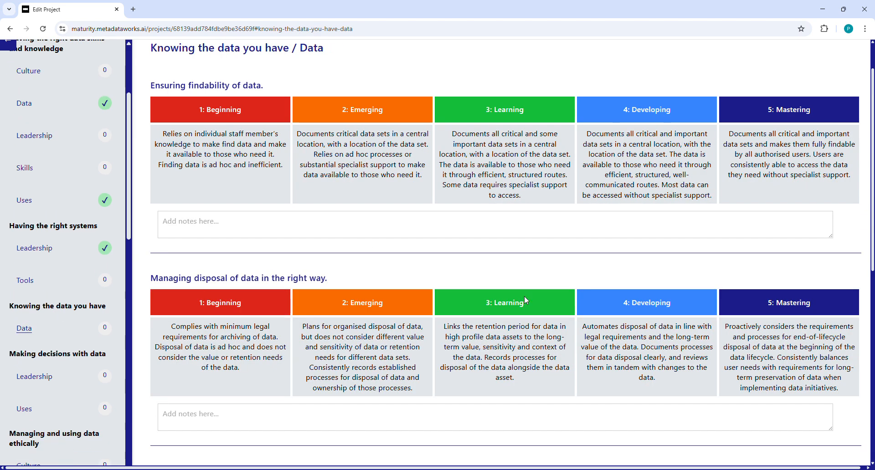
{"action": "left_click", "coordinate": [510, 183]}
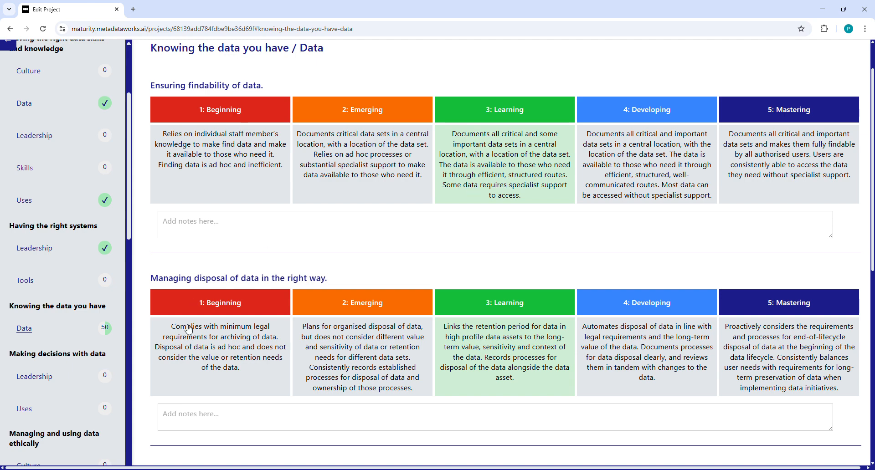
Look over the remaining assessment sections, and open the DemoProject report from the list of data maturity assessments.
{"action": "scroll", "coordinate": [189, 322], "scroll_direction": "down", "scroll_amount": 2}
{"action": "scroll", "coordinate": [107, 292], "scroll_direction": "down", "scroll_amount": 15}
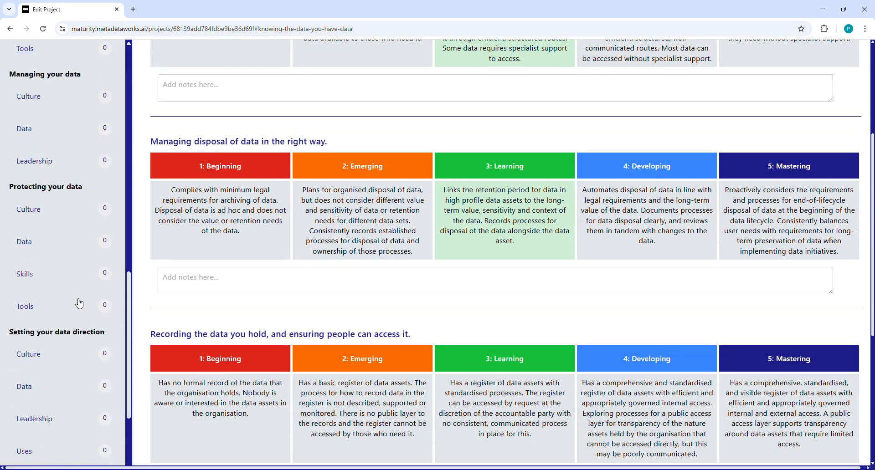
{"action": "scroll", "coordinate": [62, 401], "scroll_direction": "down", "scroll_amount": 6}
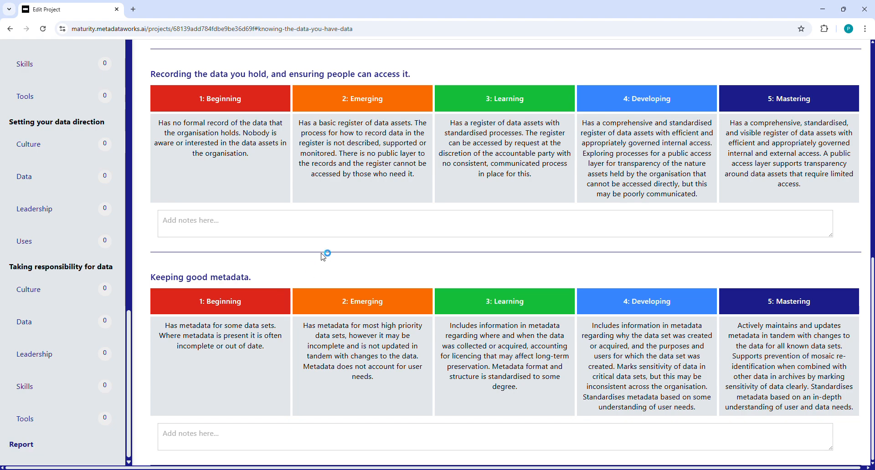
{"action": "scroll", "coordinate": [438, 217], "scroll_direction": "up", "scroll_amount": 8}
{"action": "scroll", "coordinate": [551, 141], "scroll_direction": "up", "scroll_amount": 2}
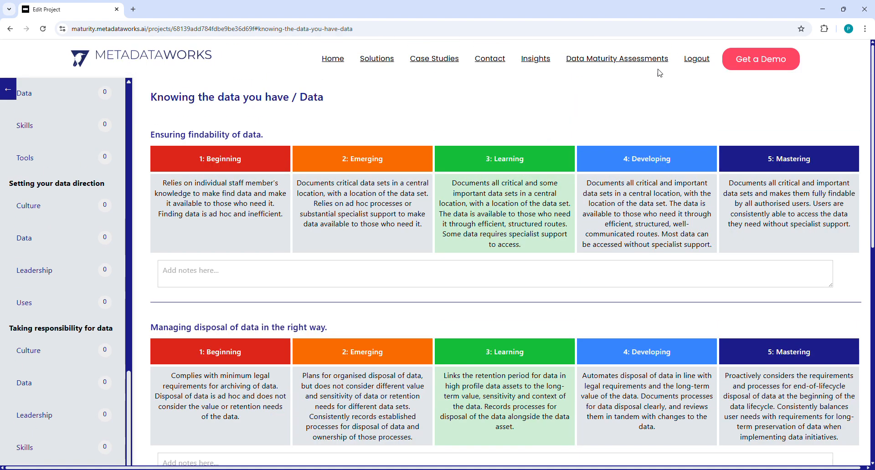
{"action": "left_click", "coordinate": [613, 62]}
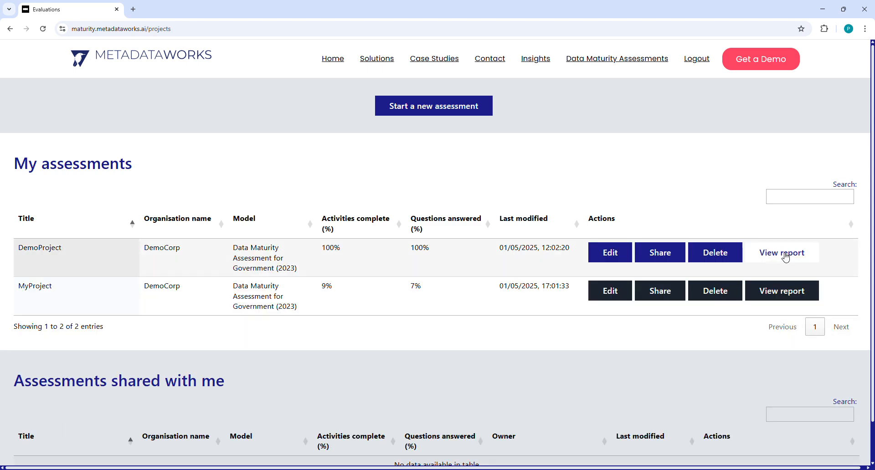
{"action": "left_click", "coordinate": [786, 258]}
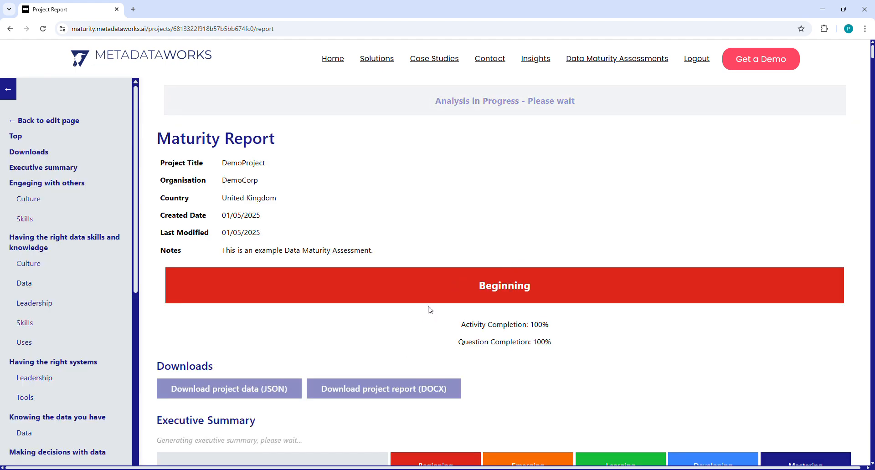
Review the report's executive summary and the maturity heatmap for each dimension.
{"action": "scroll", "coordinate": [486, 307], "scroll_direction": "down", "scroll_amount": 6}
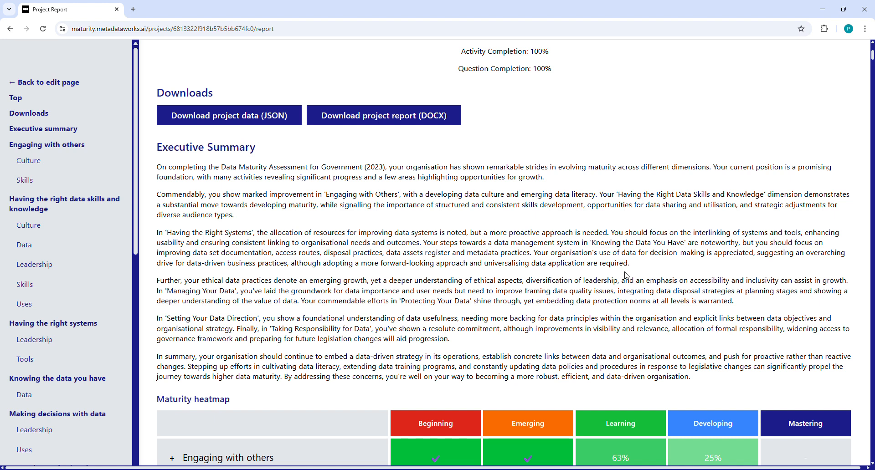
{"action": "scroll", "coordinate": [606, 241], "scroll_direction": "down", "scroll_amount": 6}
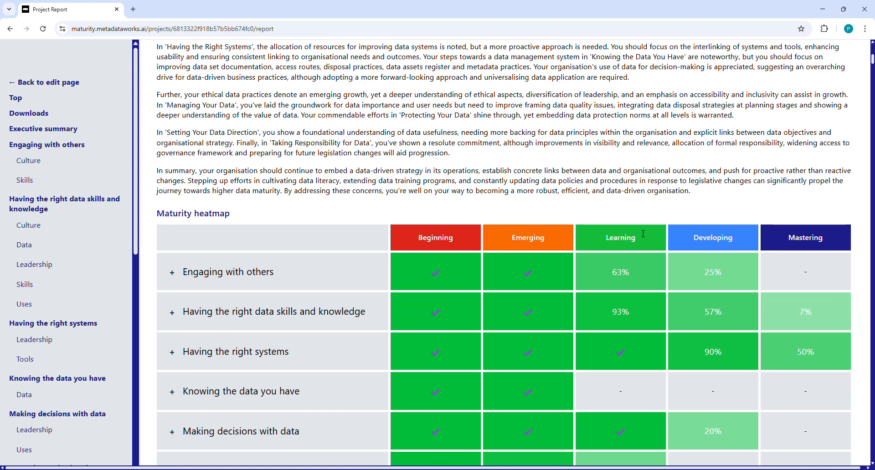
{"action": "scroll", "coordinate": [668, 228], "scroll_direction": "down", "scroll_amount": 1}
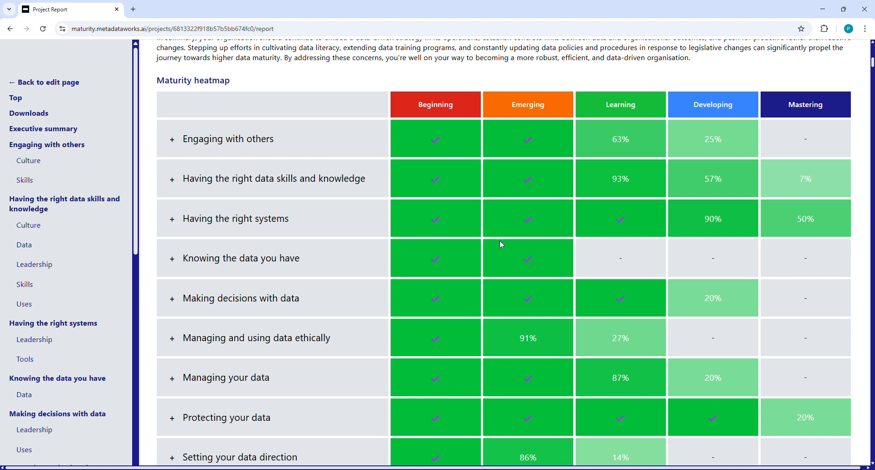
{"action": "scroll", "coordinate": [587, 308], "scroll_direction": "down", "scroll_amount": 1}
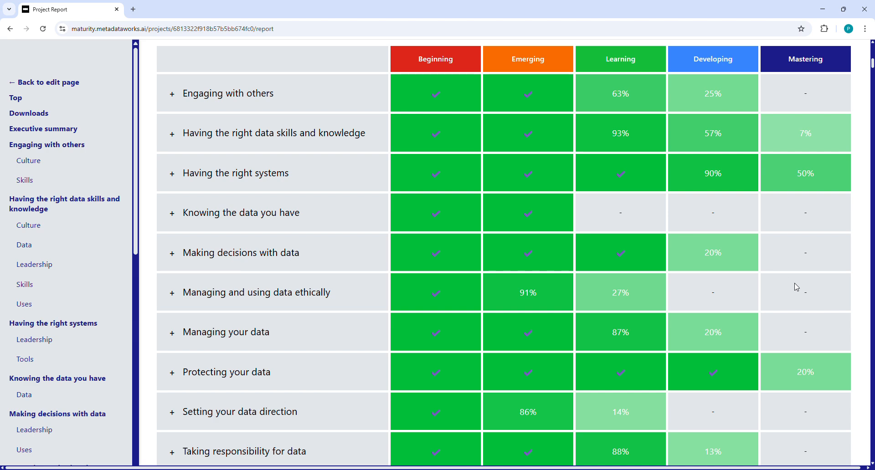
Examine the report's Engaging with others dimension, including the Culture activity's current level, narrative, maturity percentages and question table.
{"action": "scroll", "coordinate": [716, 254], "scroll_direction": "down", "scroll_amount": 8}
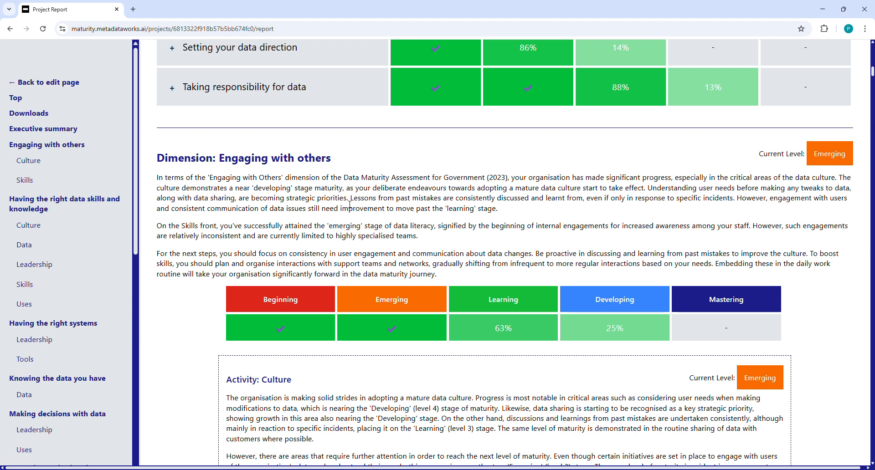
{"action": "scroll", "coordinate": [330, 187], "scroll_direction": "down", "scroll_amount": 1}
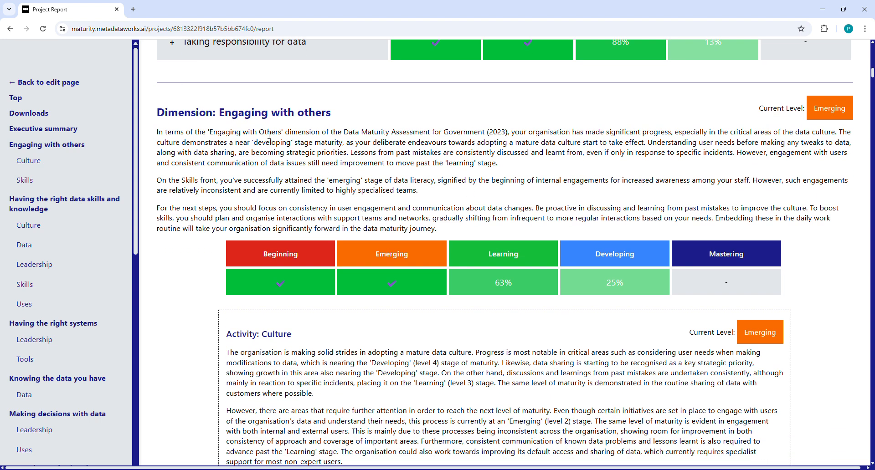
{"action": "scroll", "coordinate": [497, 307], "scroll_direction": "down", "scroll_amount": 1}
{"action": "scroll", "coordinate": [498, 307], "scroll_direction": "down", "scroll_amount": 2}
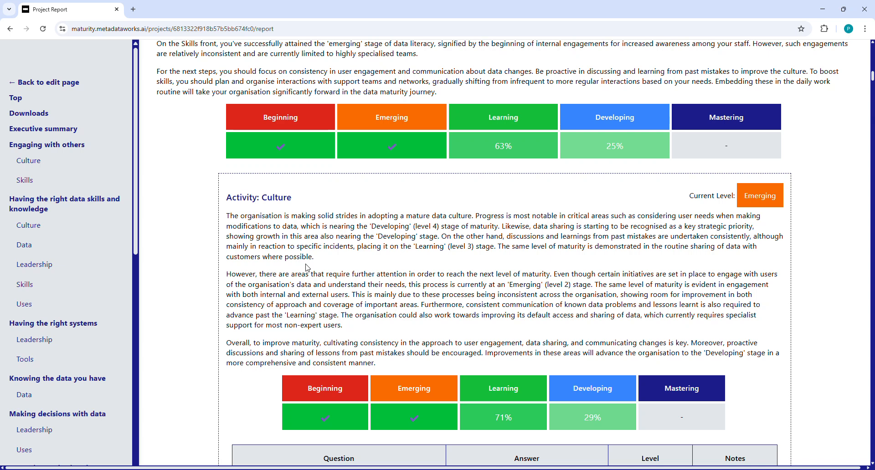
{"action": "scroll", "coordinate": [579, 313], "scroll_direction": "down", "scroll_amount": 1}
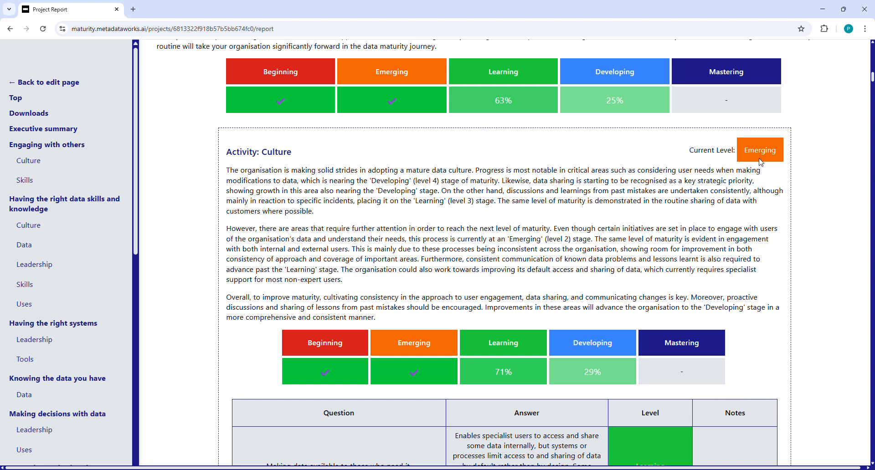
{"action": "scroll", "coordinate": [462, 270], "scroll_direction": "down", "scroll_amount": 1}
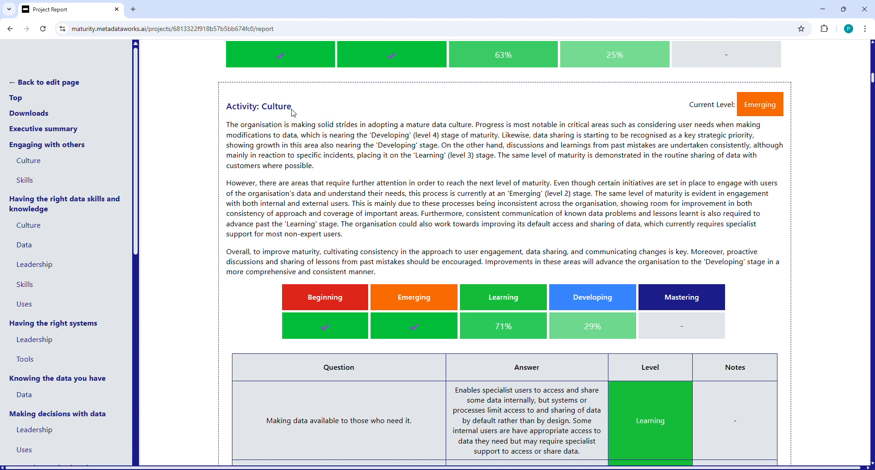
{"action": "scroll", "coordinate": [78, 286], "scroll_direction": "down", "scroll_amount": 1}
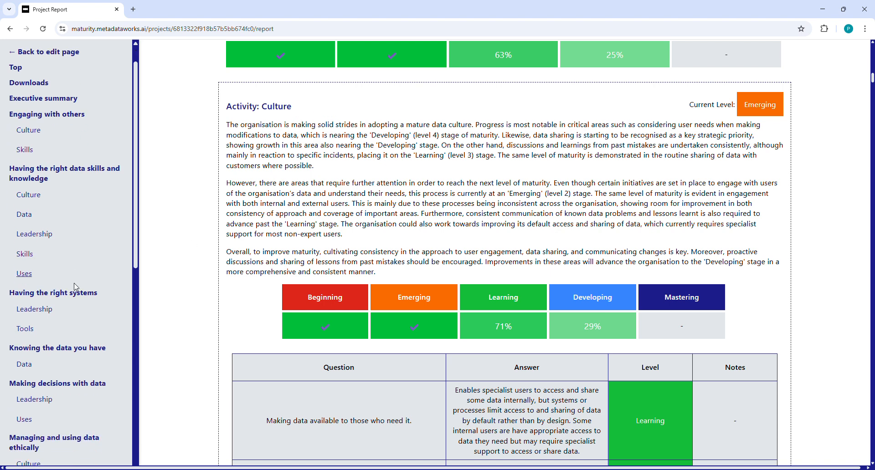
{"action": "scroll", "coordinate": [78, 285], "scroll_direction": "up", "scroll_amount": 1}
{"action": "scroll", "coordinate": [571, 186], "scroll_direction": "up", "scroll_amount": 9}
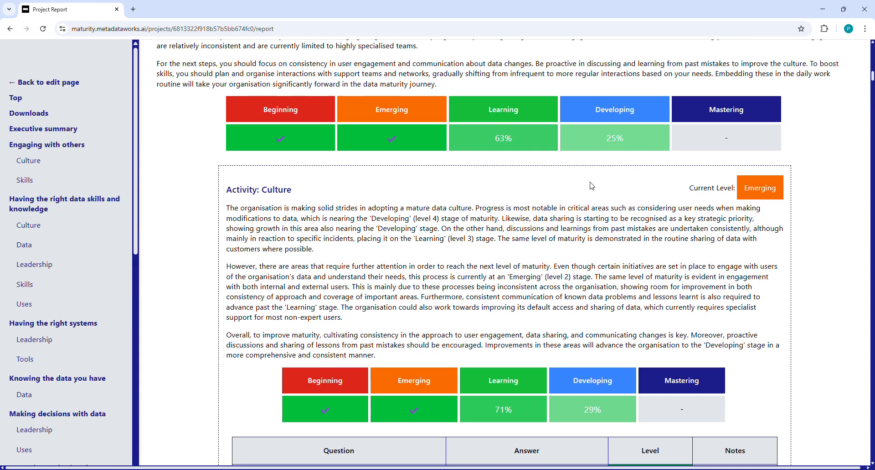
Return from the report to DemoProject's edit page and go back to the list of data maturity assessments.
{"action": "left_click", "coordinate": [71, 83]}
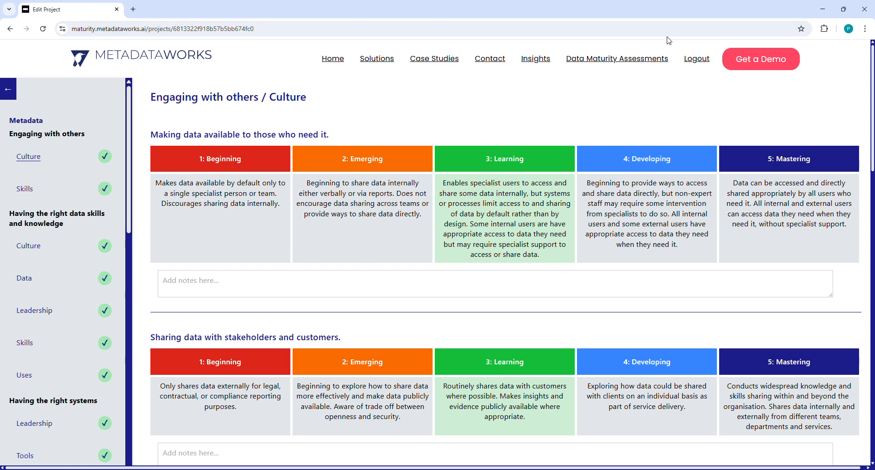
{"action": "left_click", "coordinate": [629, 63]}
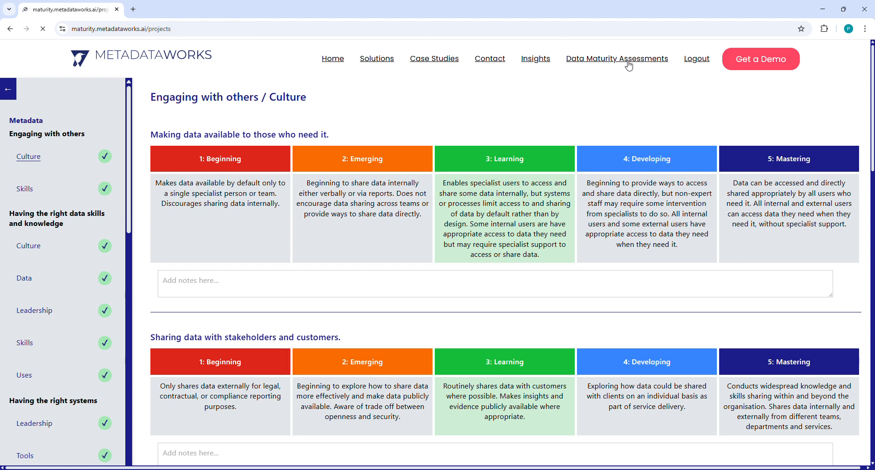